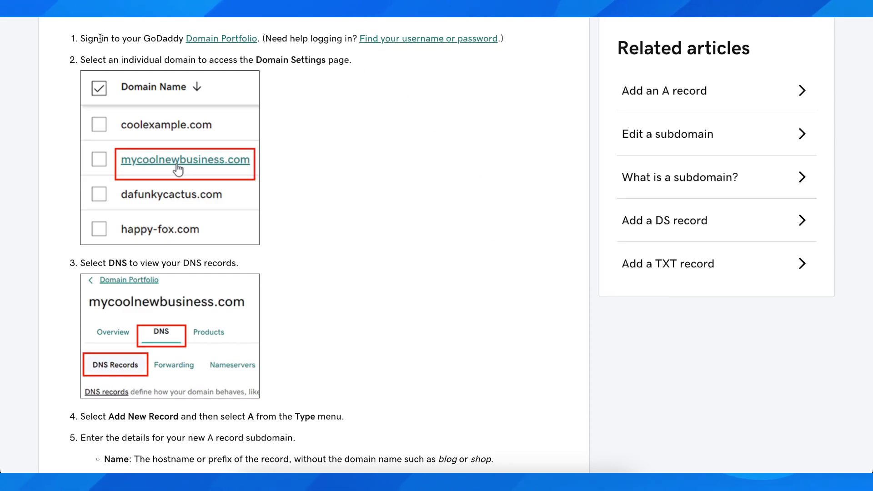
Highlight the sign-in, Domain Settings, view-DNS-records and enter-record-details instructions across steps 1–5
{"action": "left_click_drag", "start_coordinate": [101, 39], "coordinate": [181, 38]}
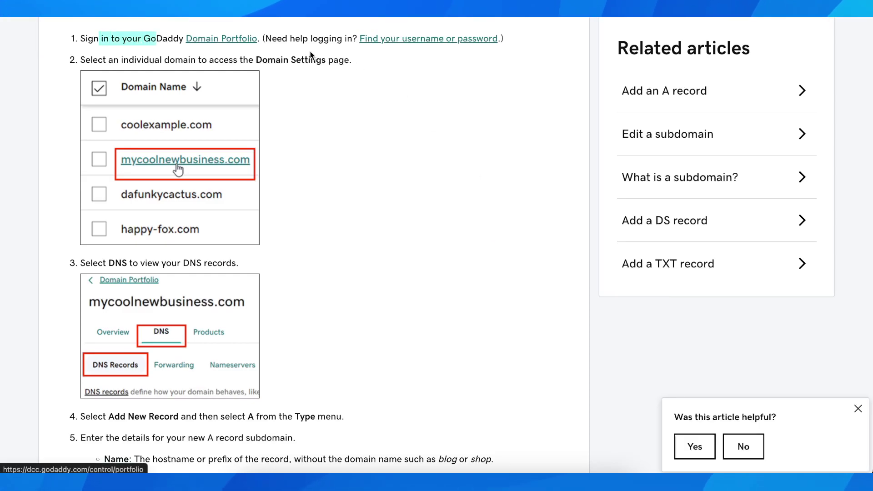
{"action": "left_click_drag", "start_coordinate": [81, 59], "coordinate": [163, 60]}
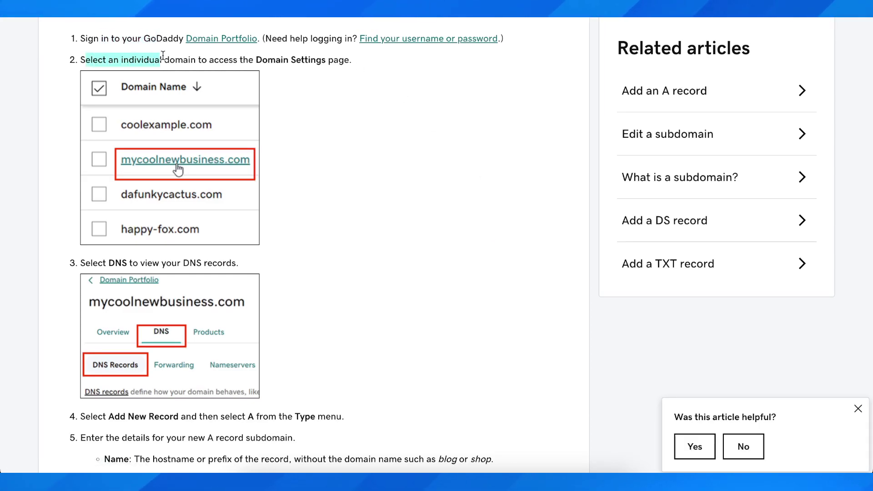
{"action": "left_click_drag", "start_coordinate": [245, 60], "coordinate": [337, 60]}
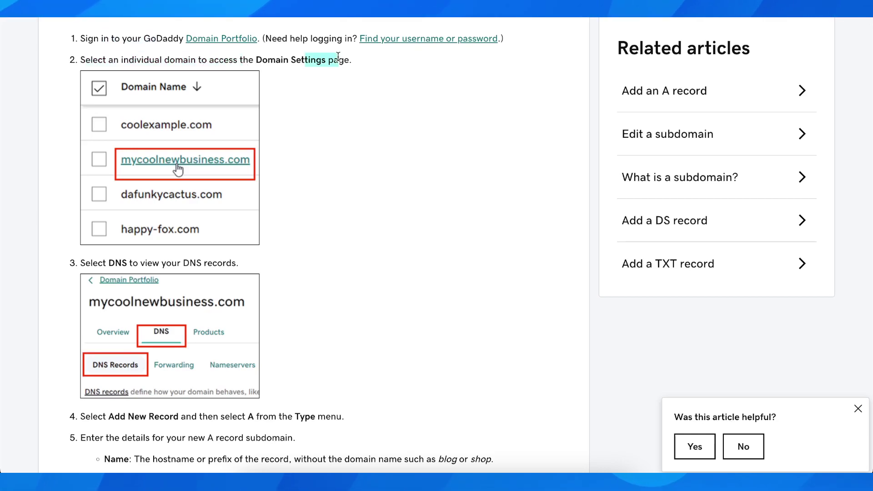
{"action": "left_click", "coordinate": [207, 187]}
{"action": "scroll", "coordinate": [340, 219], "scroll_direction": "down", "scroll_amount": 2}
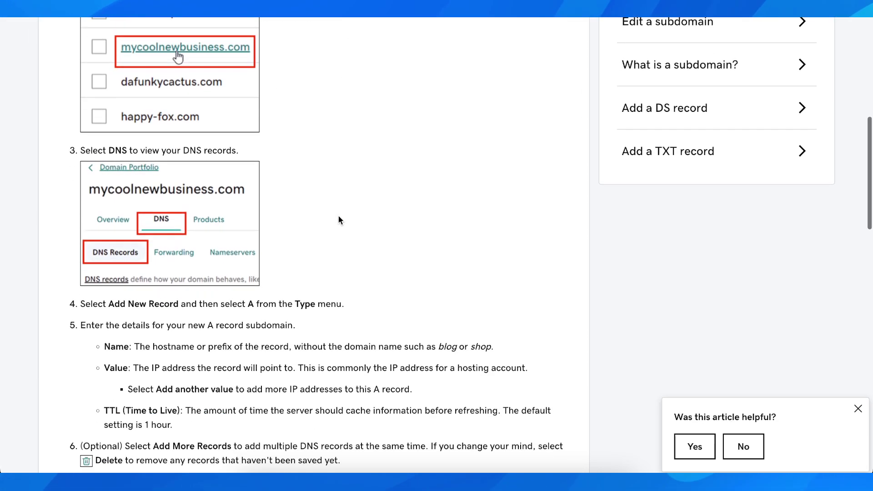
{"action": "left_click_drag", "start_coordinate": [108, 150], "coordinate": [216, 150]}
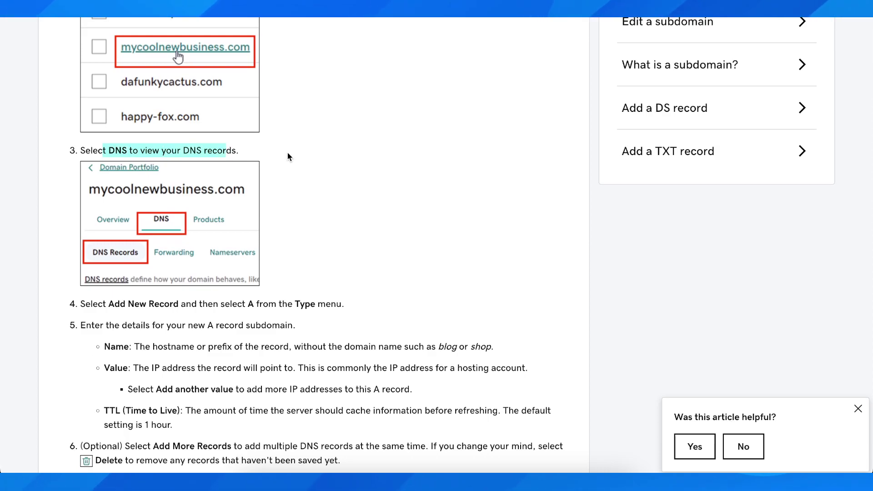
{"action": "scroll", "coordinate": [295, 155], "scroll_direction": "down", "scroll_amount": 2}
{"action": "left_click_drag", "start_coordinate": [80, 195], "coordinate": [213, 199]}
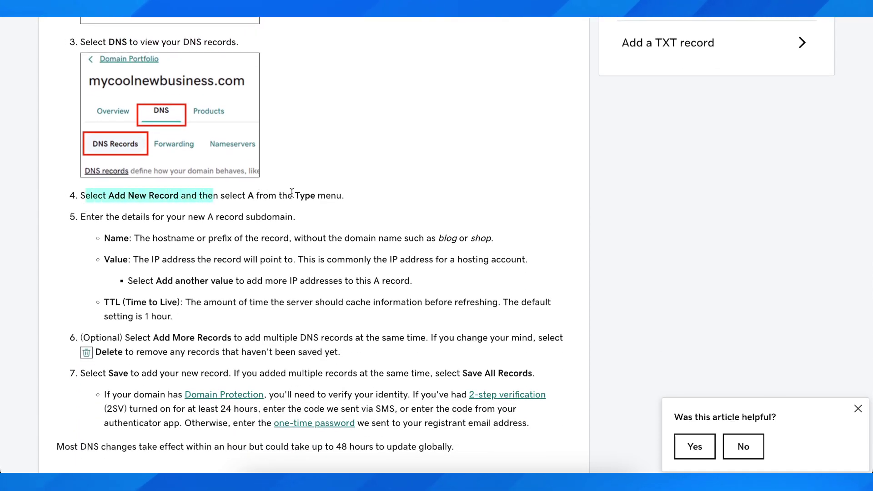
{"action": "scroll", "coordinate": [352, 197], "scroll_direction": "down", "scroll_amount": 1}
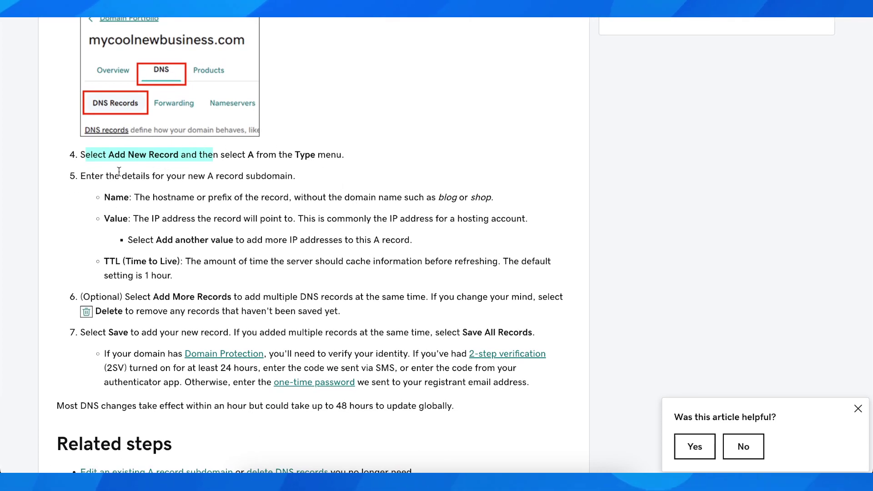
{"action": "left_click_drag", "start_coordinate": [81, 176], "coordinate": [200, 179]}
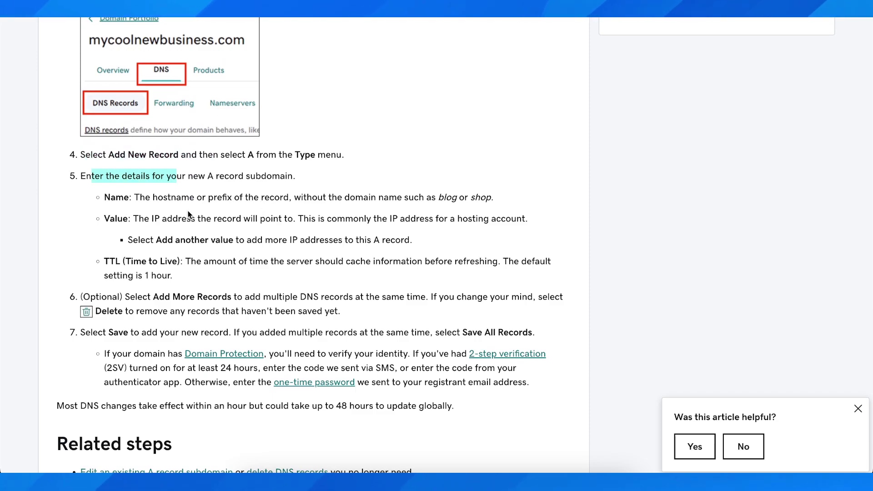
{"action": "left_click", "coordinate": [109, 222]}
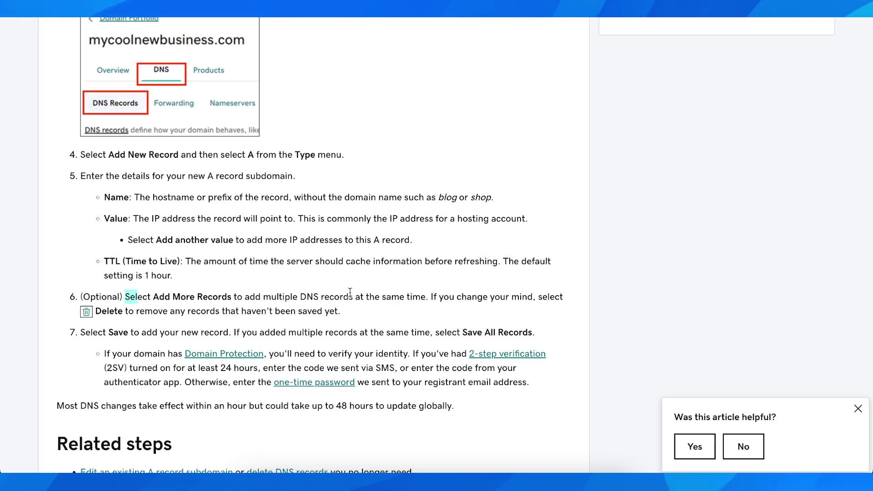
{"action": "double_click", "coordinate": [104, 332]}
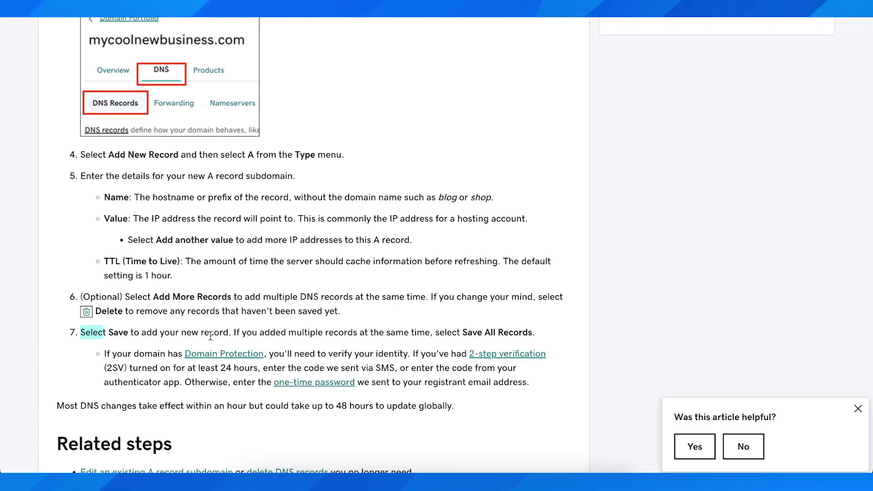
{"action": "left_click", "coordinate": [342, 265]}
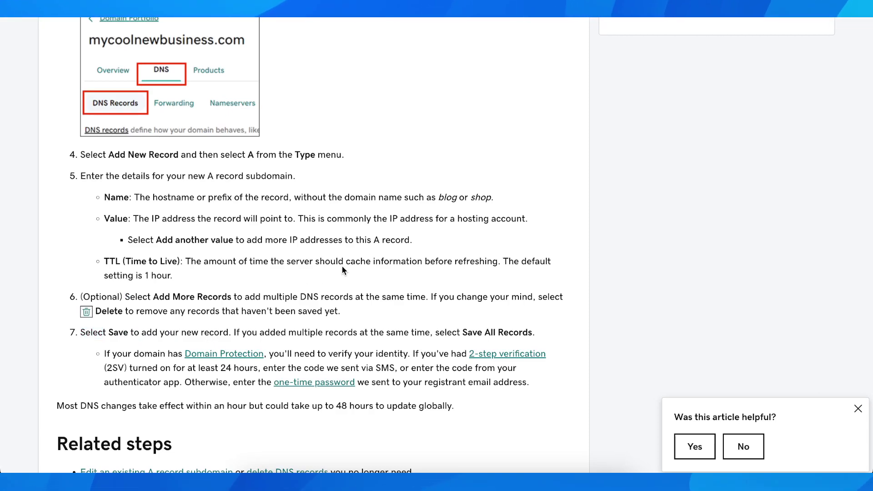